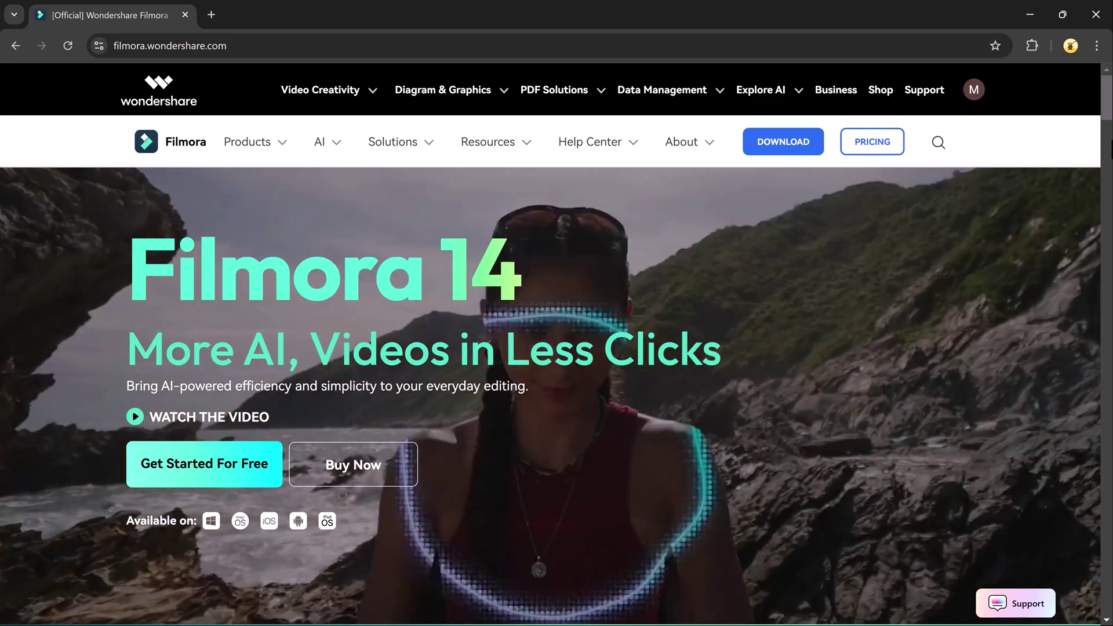
- Scroll down the Filmora 14 homepage to the AI feature showcase
{"action": "scroll", "coordinate": [1111, 130], "scroll_direction": "down", "scroll_amount": 8}
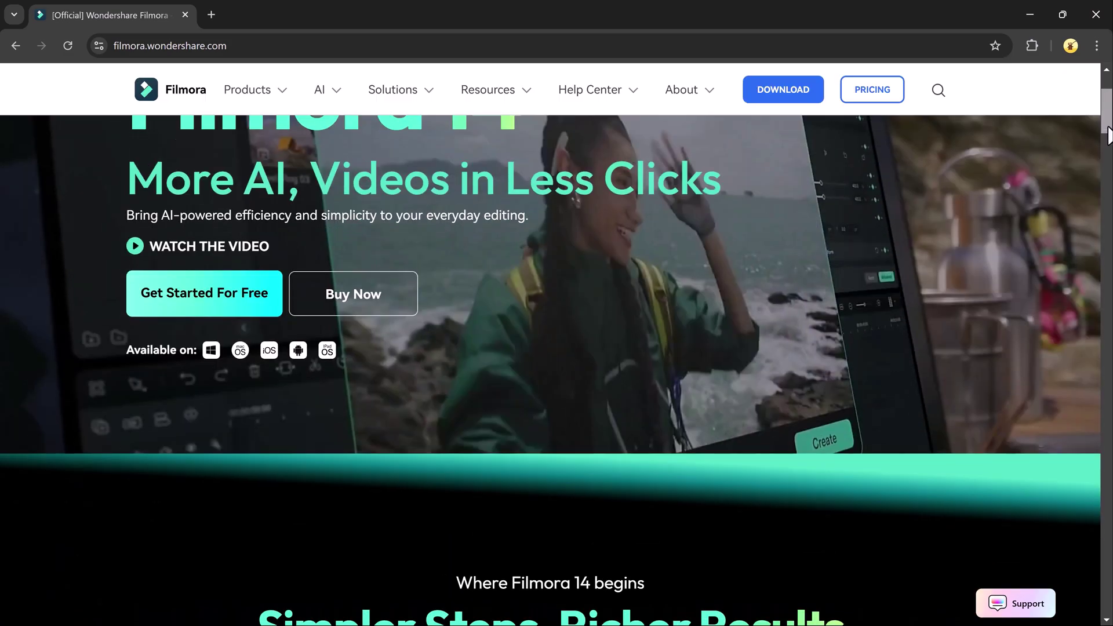
{"action": "scroll", "coordinate": [557, 348], "scroll_direction": "down", "scroll_amount": 10}
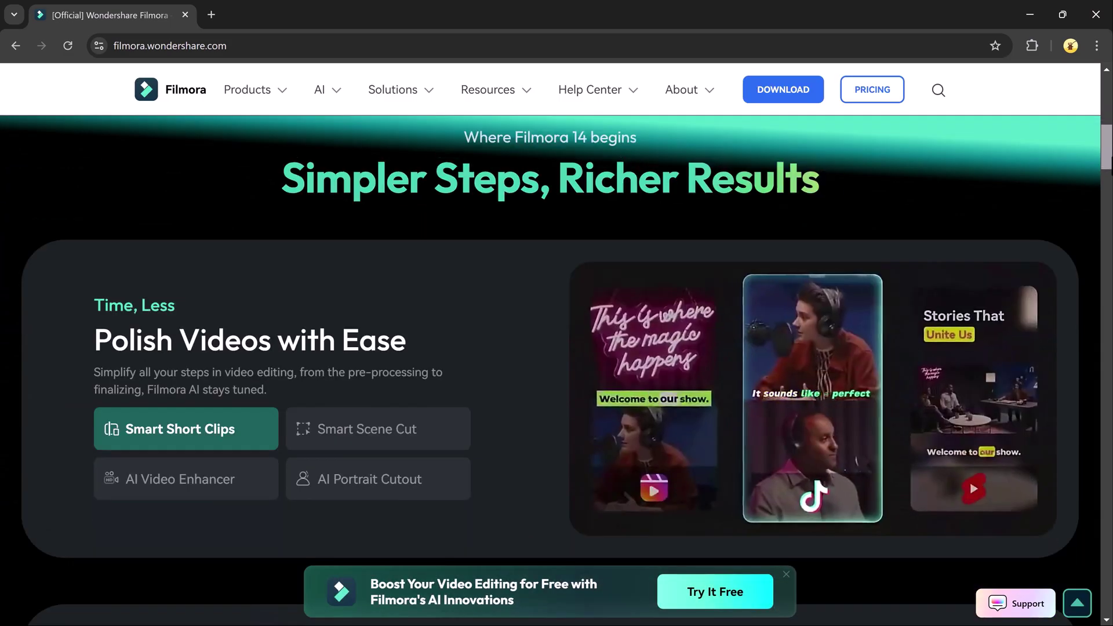
{"action": "scroll", "coordinate": [557, 347], "scroll_direction": "down", "scroll_amount": 13}
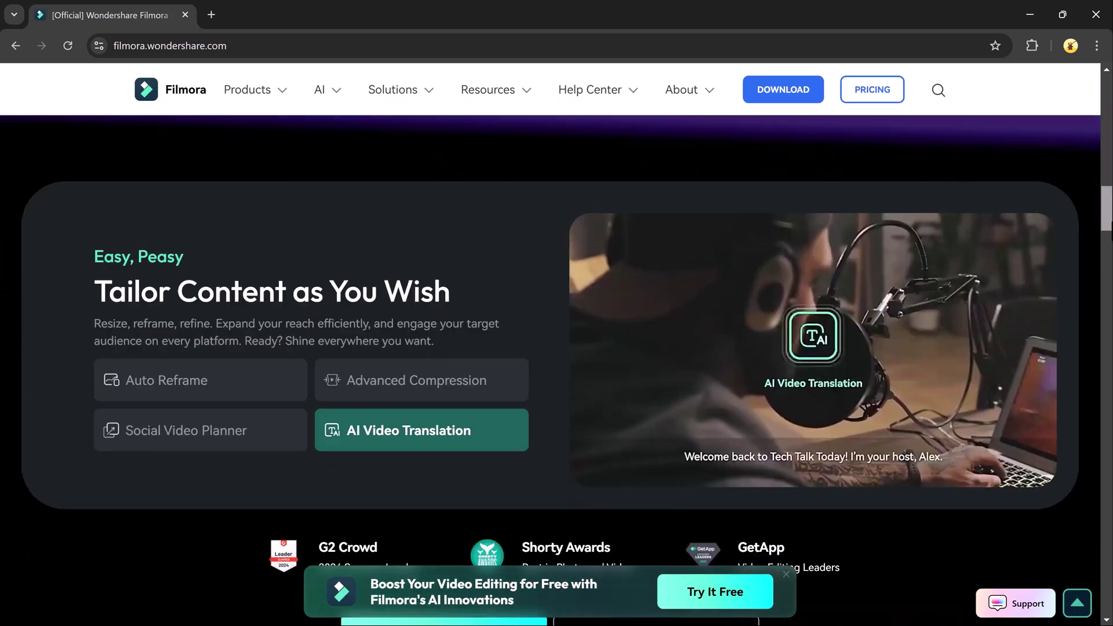
{"action": "scroll", "coordinate": [557, 347], "scroll_direction": "down", "scroll_amount": 7}
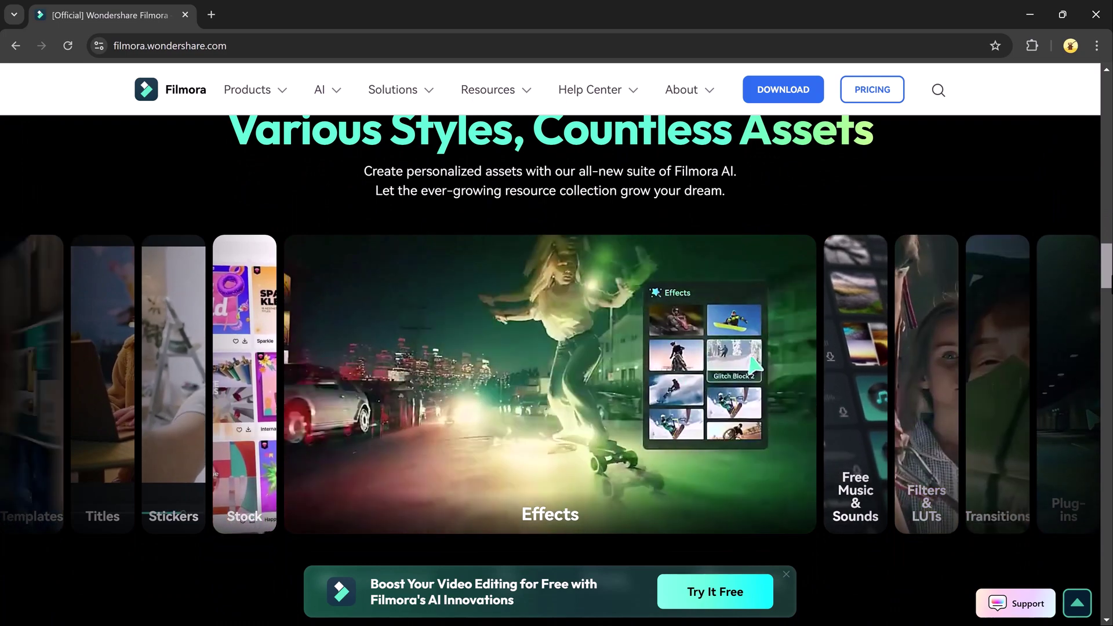
{"action": "scroll", "coordinate": [557, 348], "scroll_direction": "down", "scroll_amount": 1}
{"action": "scroll", "coordinate": [557, 372], "scroll_direction": "down", "scroll_amount": 12}
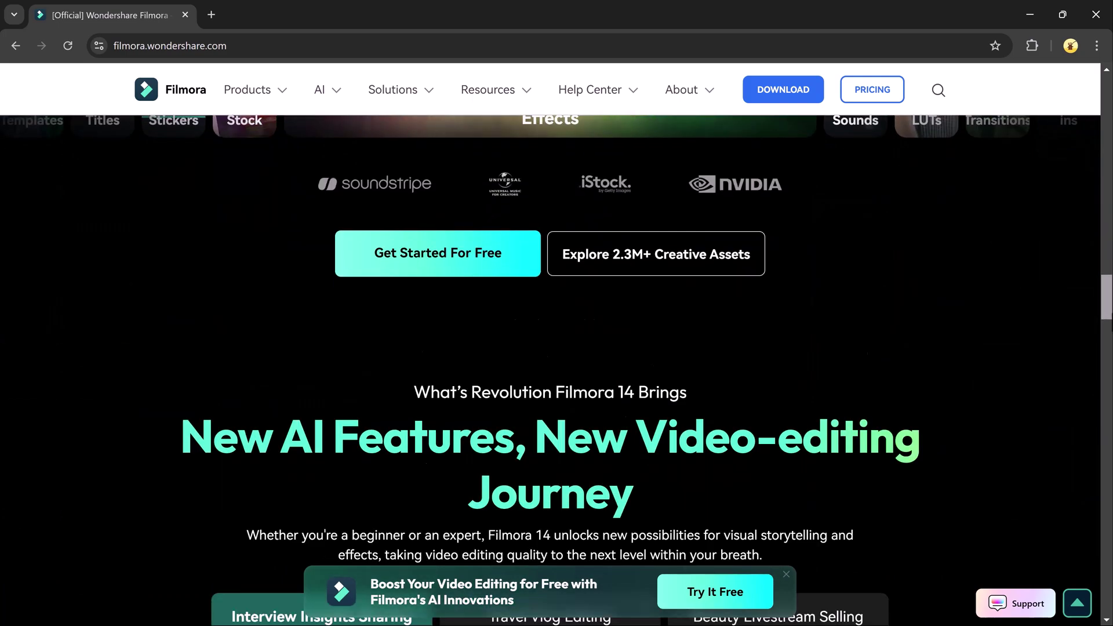
{"action": "scroll", "coordinate": [937, 313], "scroll_direction": "down", "scroll_amount": 3}
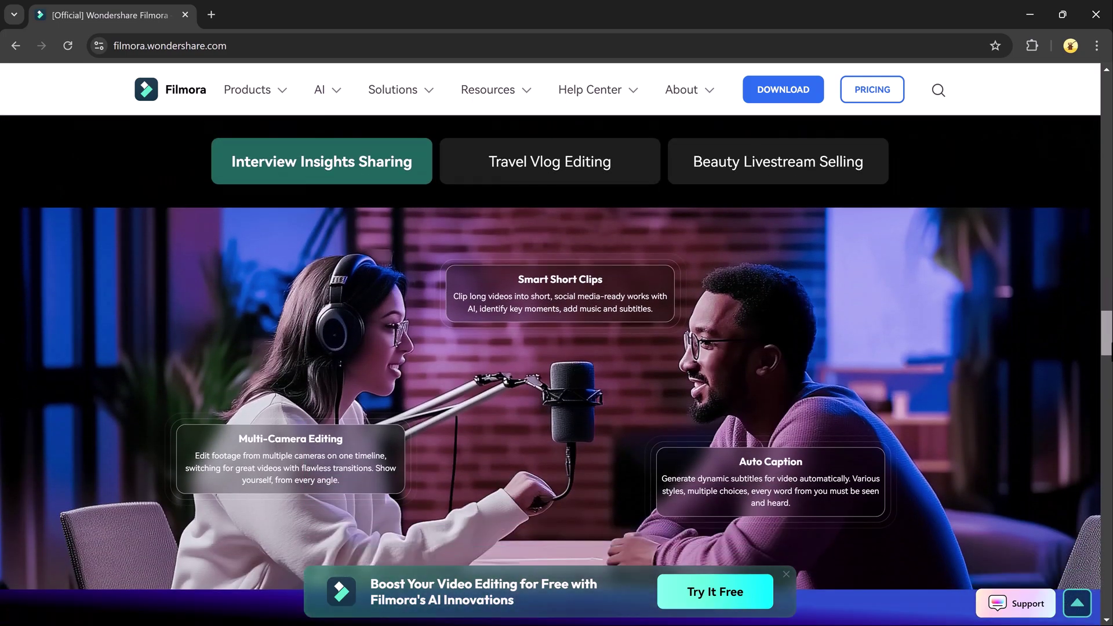
- View the Travel Vlog Editing and Beauty Livestream Selling scenarios, then scroll further down the page
{"action": "left_click", "coordinate": [615, 181]}
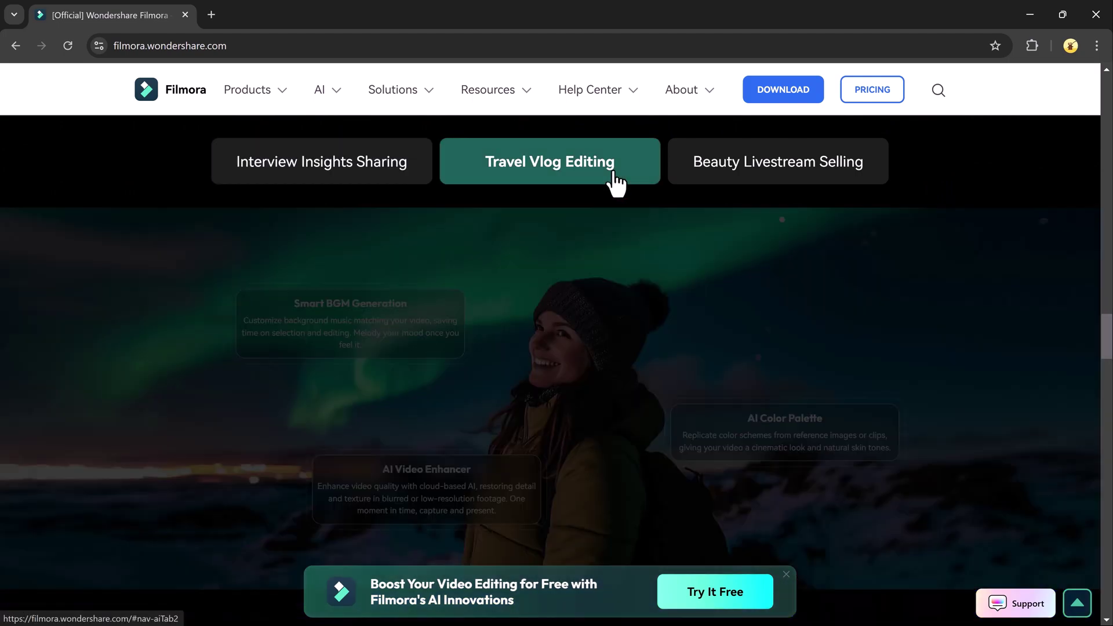
{"action": "left_click", "coordinate": [741, 181]}
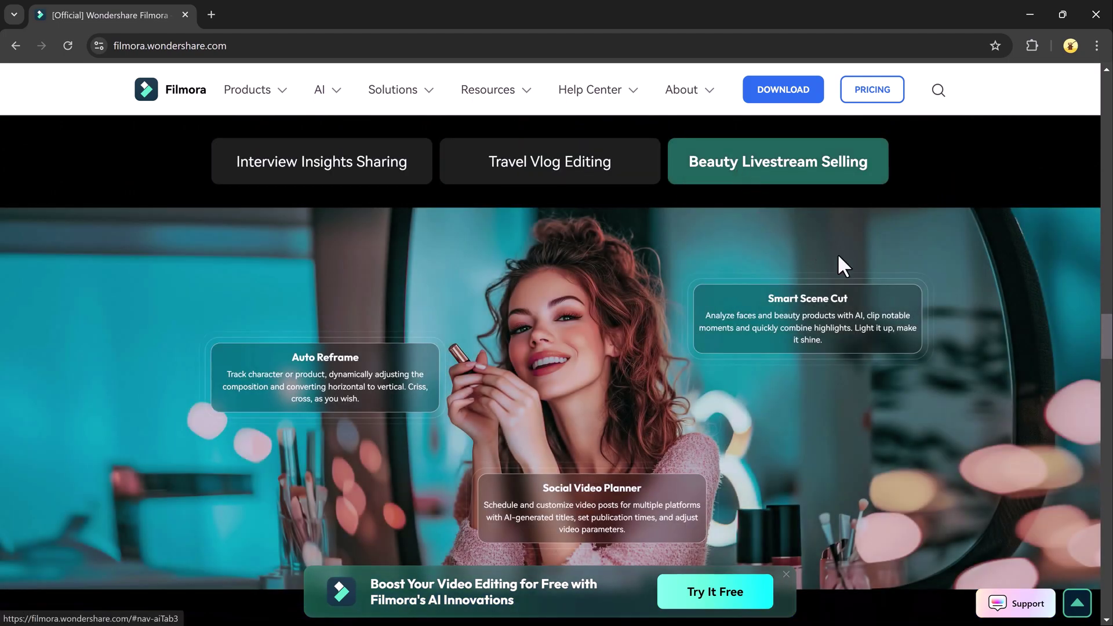
{"action": "left_click_drag", "start_coordinate": [1110, 351], "coordinate": [1110, 572]}
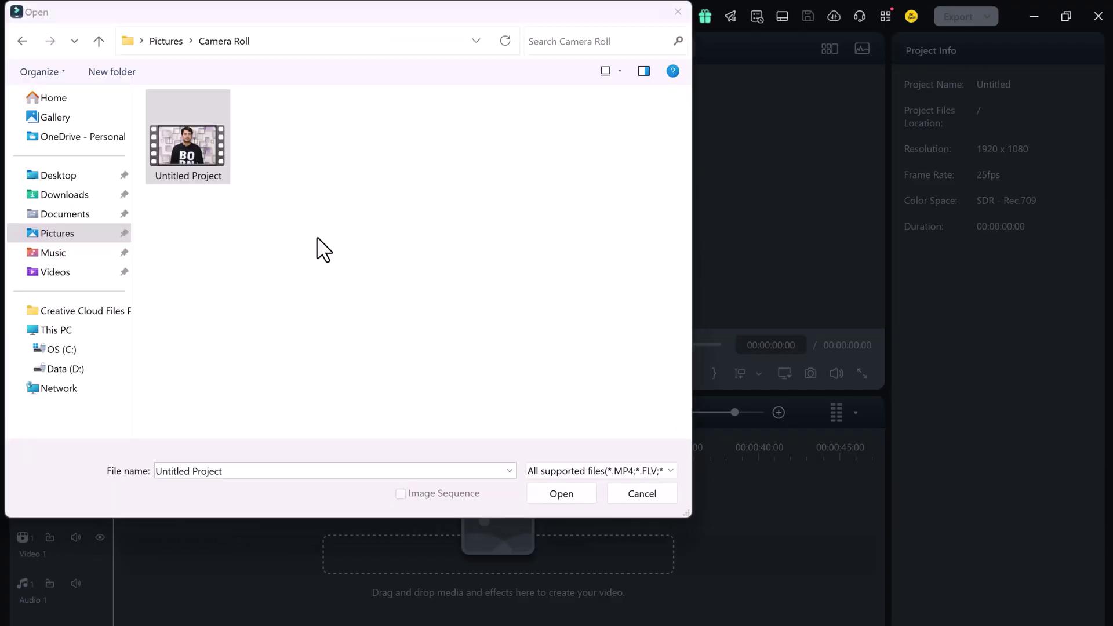
- Import the Untitled Project clip, add it to Video 1 with Match to Media, and preview it
{"action": "double_click", "coordinate": [196, 165]}
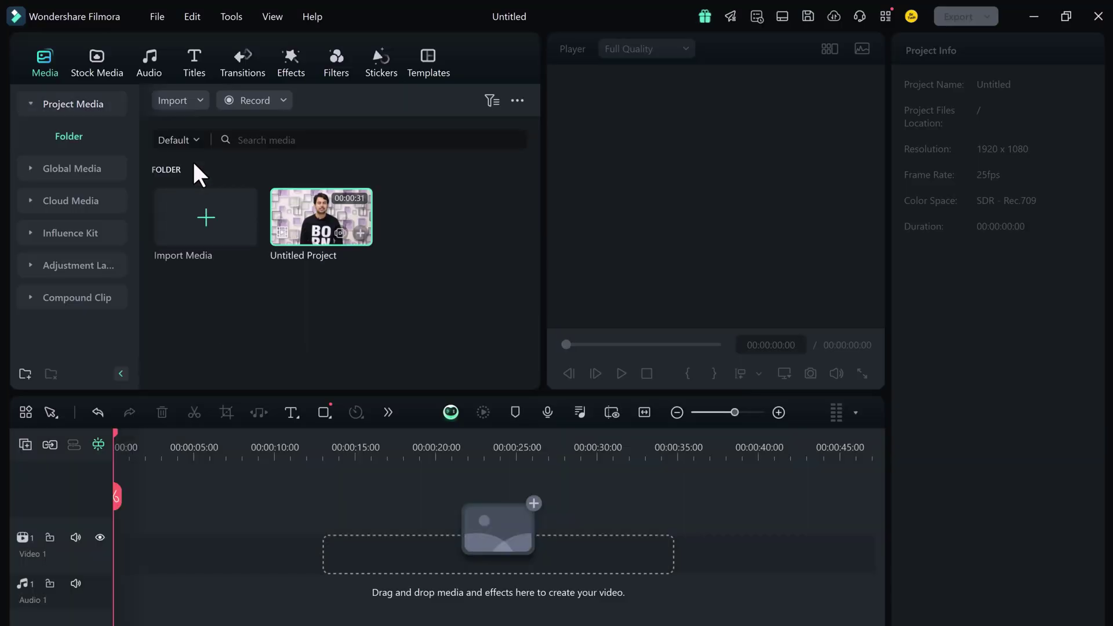
{"action": "left_click", "coordinate": [360, 234]}
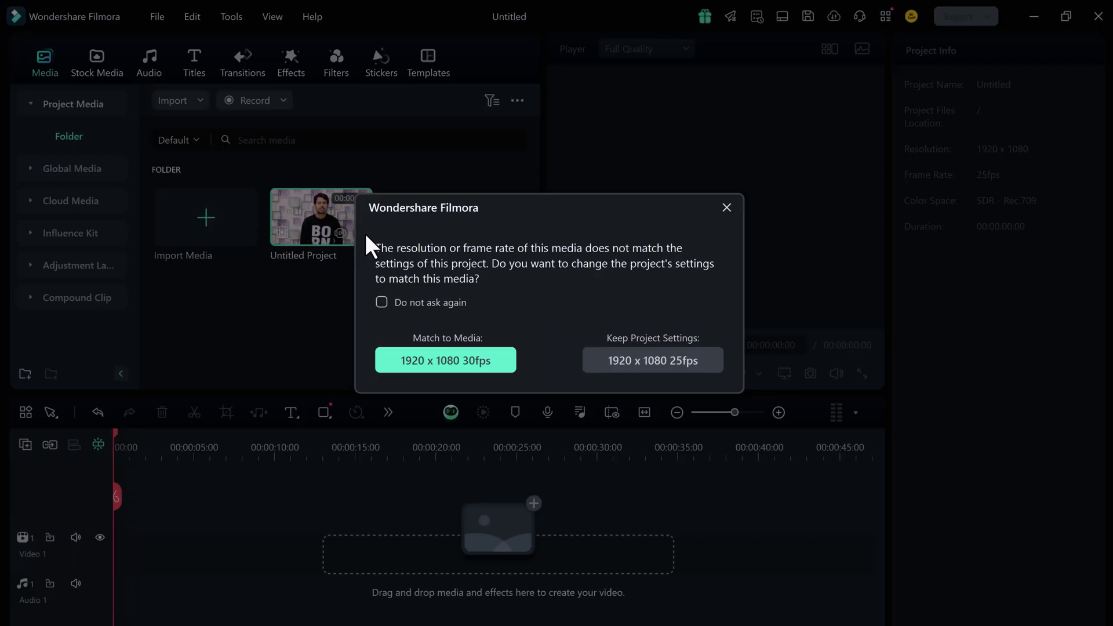
{"action": "left_click", "coordinate": [445, 361]}
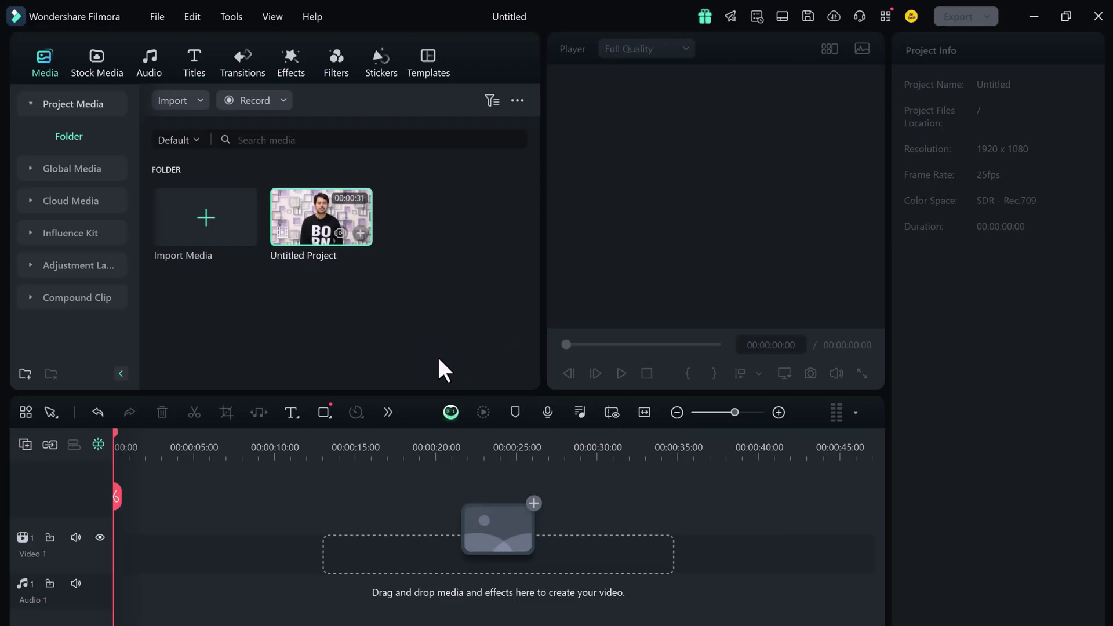
{"action": "left_click", "coordinate": [622, 373]}
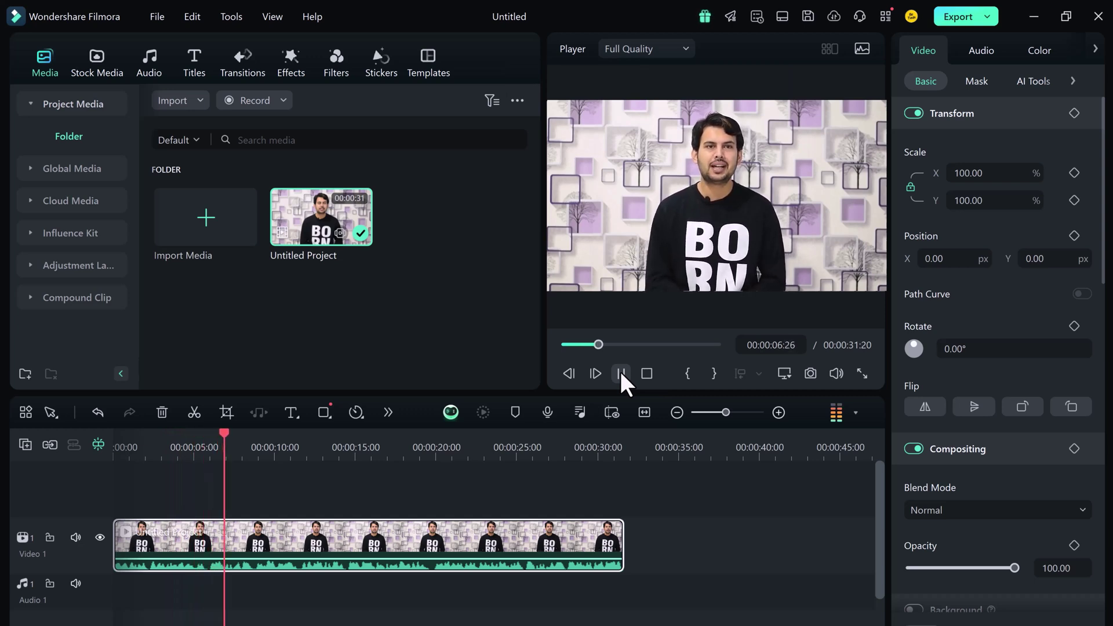
{"action": "left_click", "coordinate": [621, 373]}
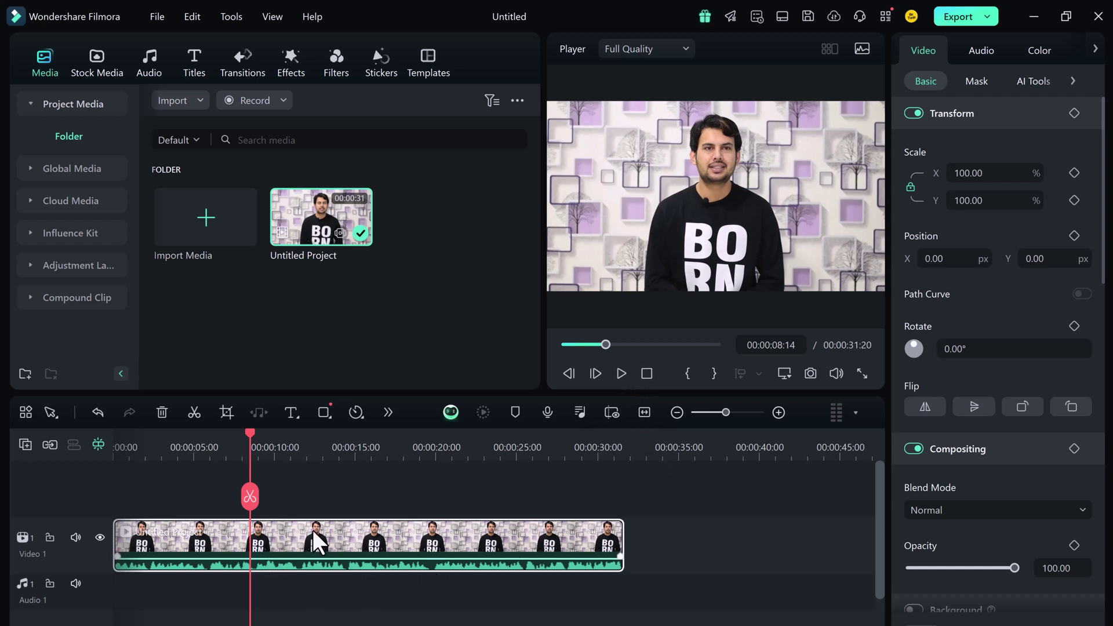
- Open AI Translation for the clip, keeping Voice and Caption as the translation type
{"action": "left_click", "coordinate": [389, 412]}
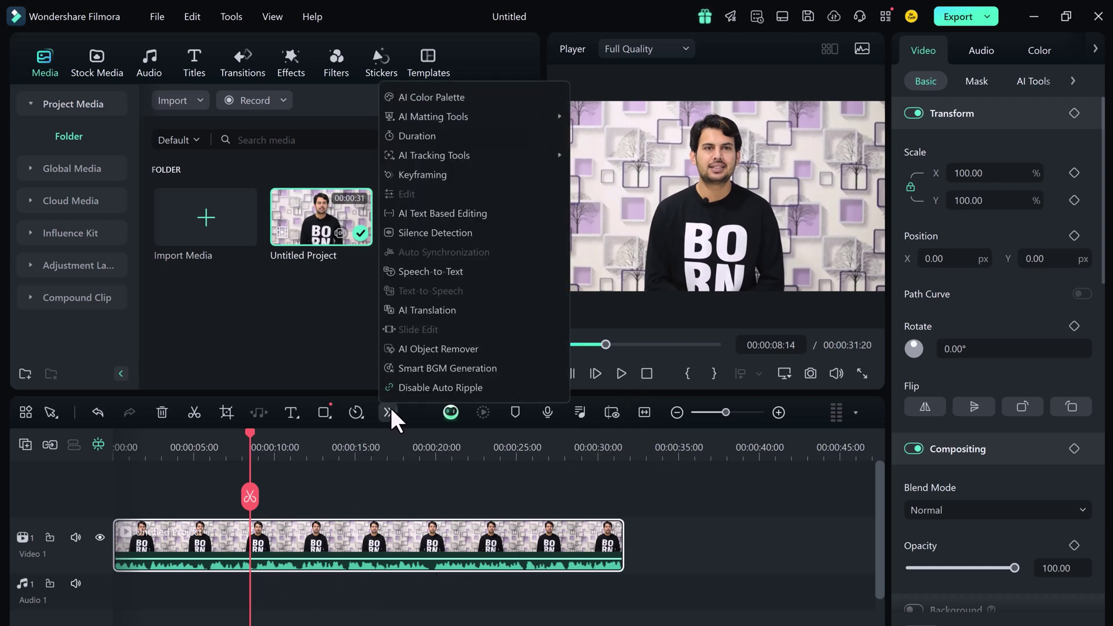
{"action": "left_click", "coordinate": [464, 310]}
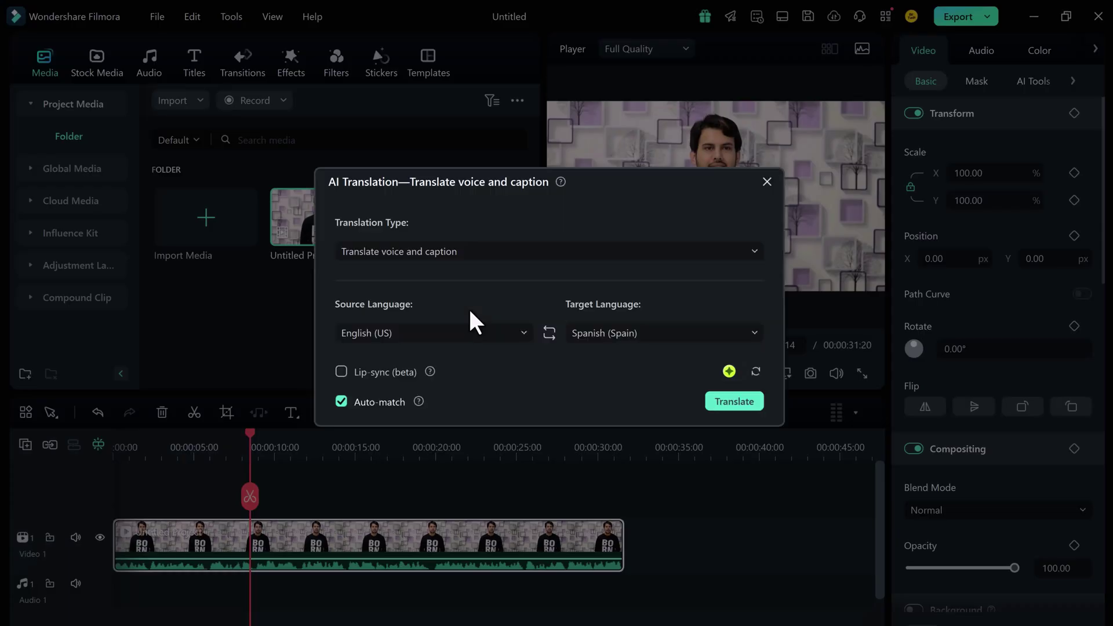
{"action": "left_click", "coordinate": [497, 255]}
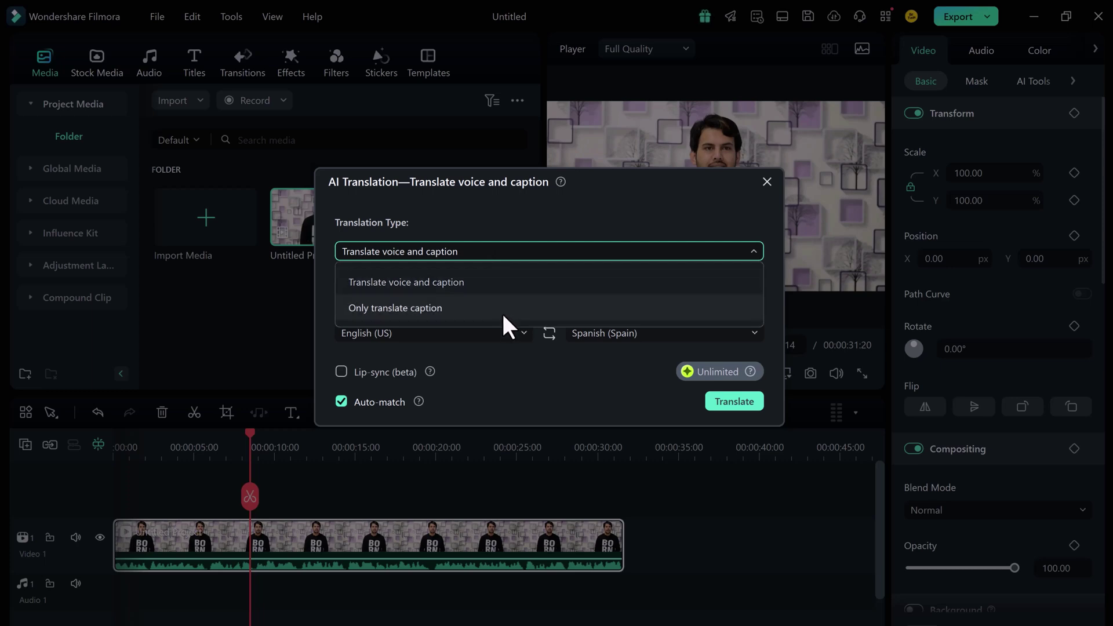
{"action": "left_click", "coordinate": [491, 284]}
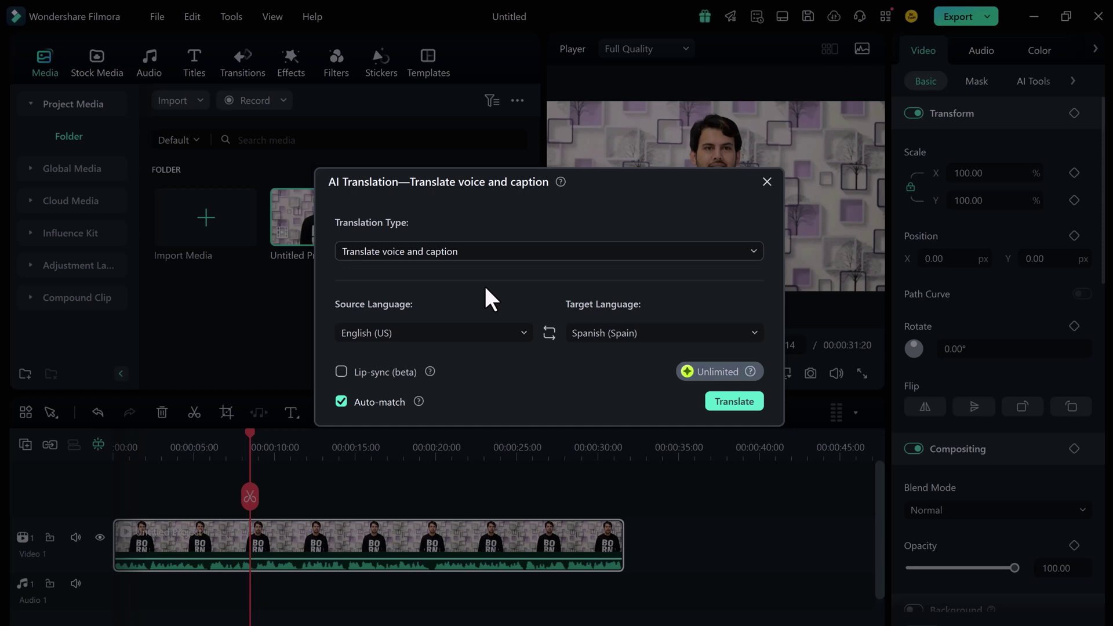
- Translate from English (US) to Arabic (United Arab Emirates) with Lip-sync (beta) enabled
{"action": "left_click", "coordinate": [519, 330]}
{"action": "scroll", "coordinate": [482, 405], "scroll_direction": "down", "scroll_amount": 1}
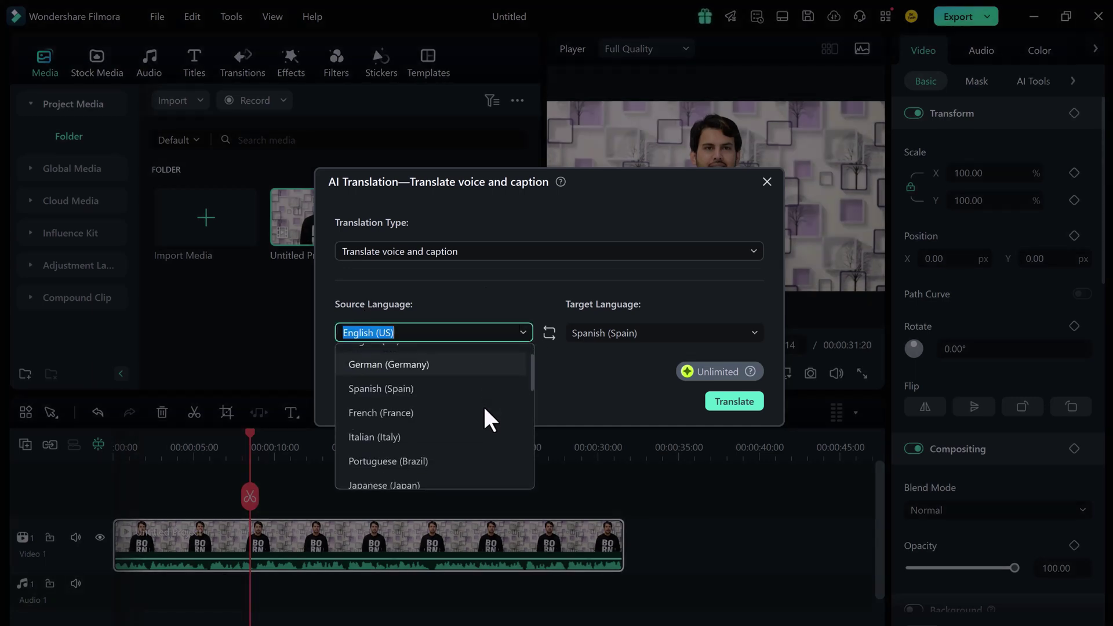
{"action": "scroll", "coordinate": [460, 375], "scroll_direction": "up", "scroll_amount": 1}
{"action": "left_click", "coordinate": [451, 355]}
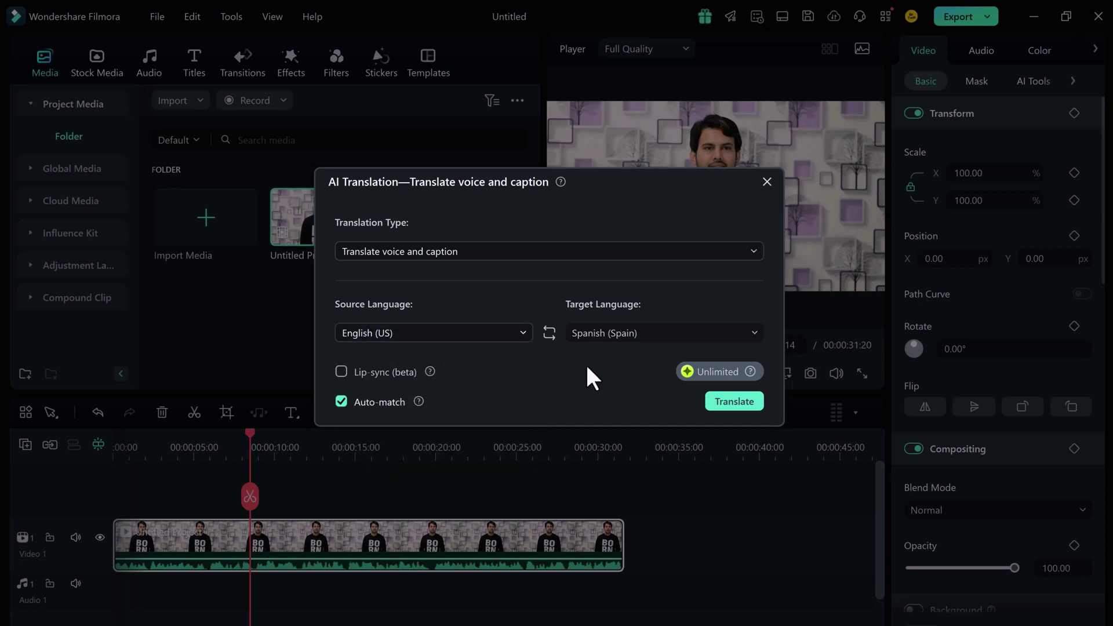
{"action": "left_click", "coordinate": [676, 338]}
{"action": "scroll", "coordinate": [676, 375], "scroll_direction": "down", "scroll_amount": 2}
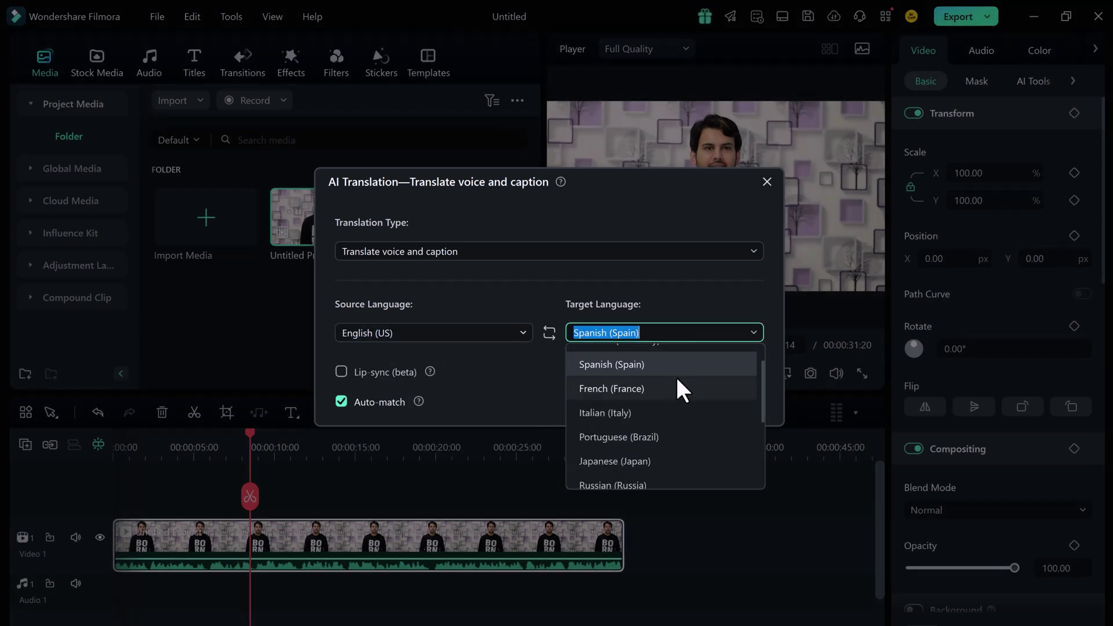
{"action": "scroll", "coordinate": [676, 382], "scroll_direction": "down", "scroll_amount": 3}
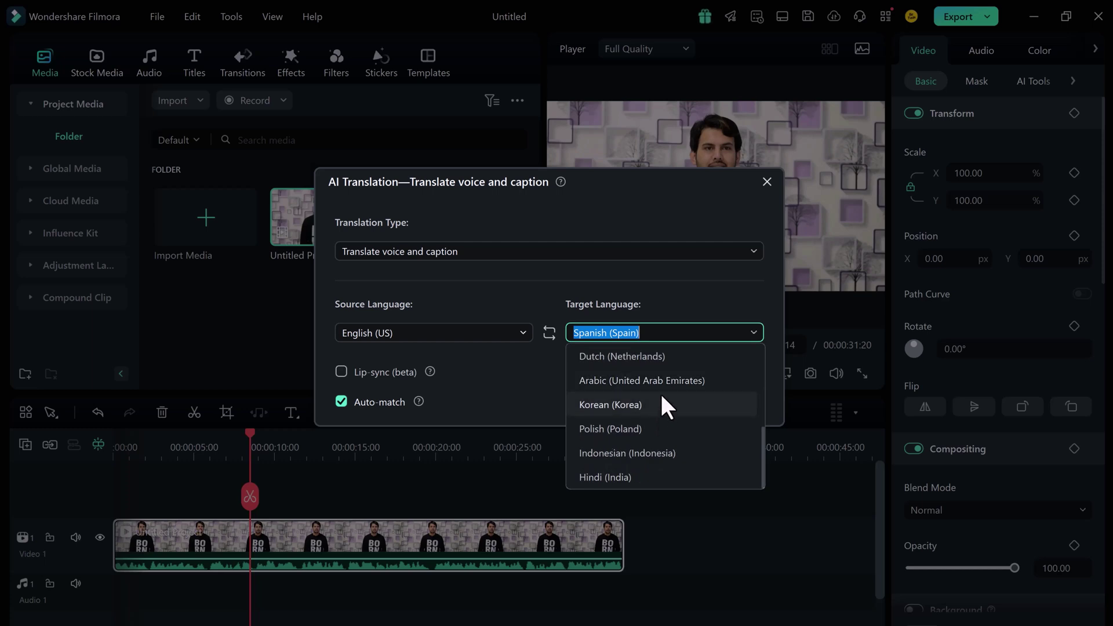
{"action": "left_click", "coordinate": [665, 381]}
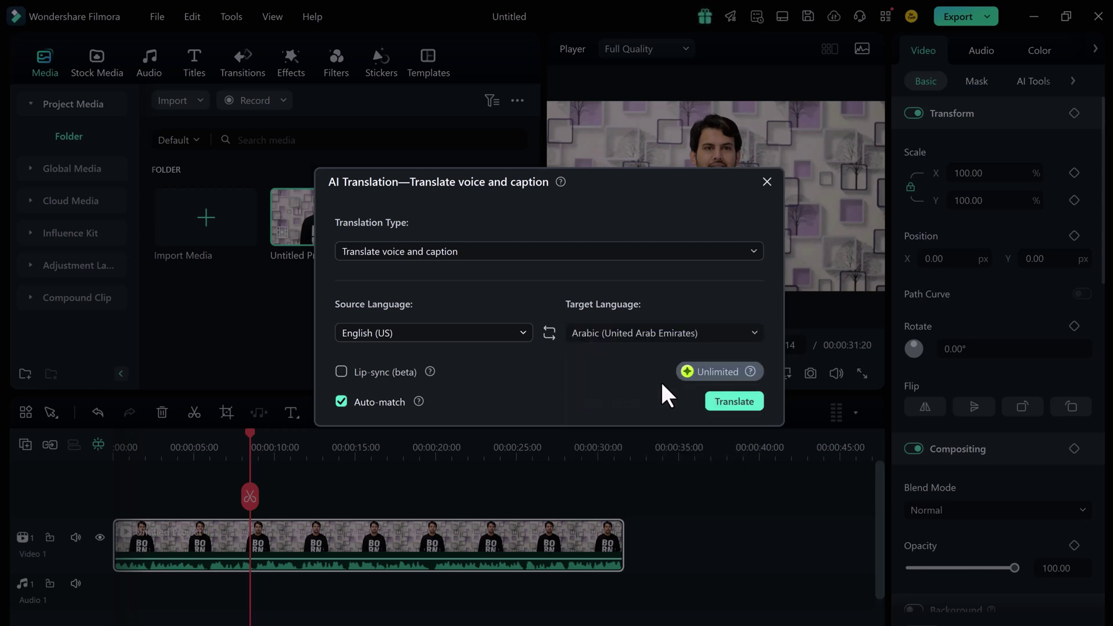
{"action": "left_click", "coordinate": [342, 373]}
{"action": "left_click", "coordinate": [735, 401]}
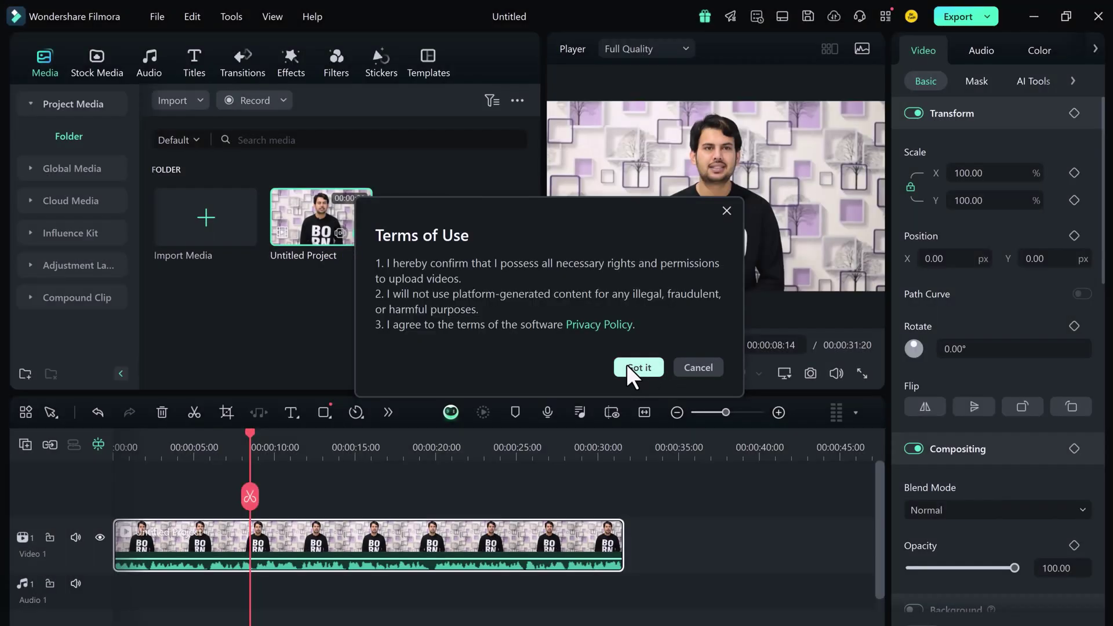
- Accept the Terms of Use, then close the voice-text services list once the translation completes
{"action": "left_click", "coordinate": [629, 371]}
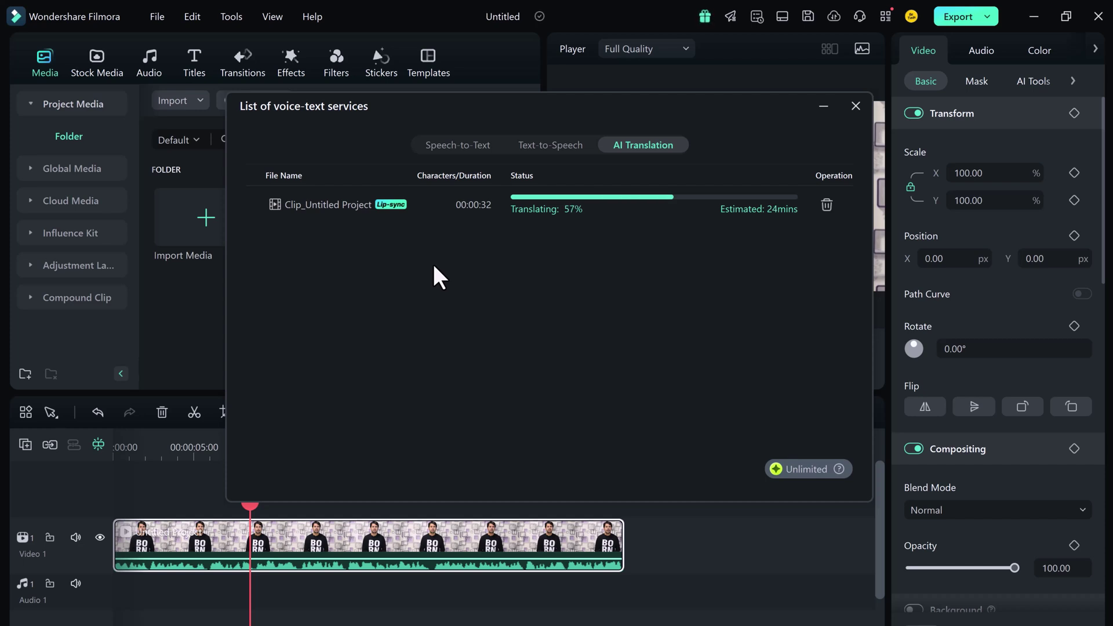
{"action": "key", "text": "Escape"}
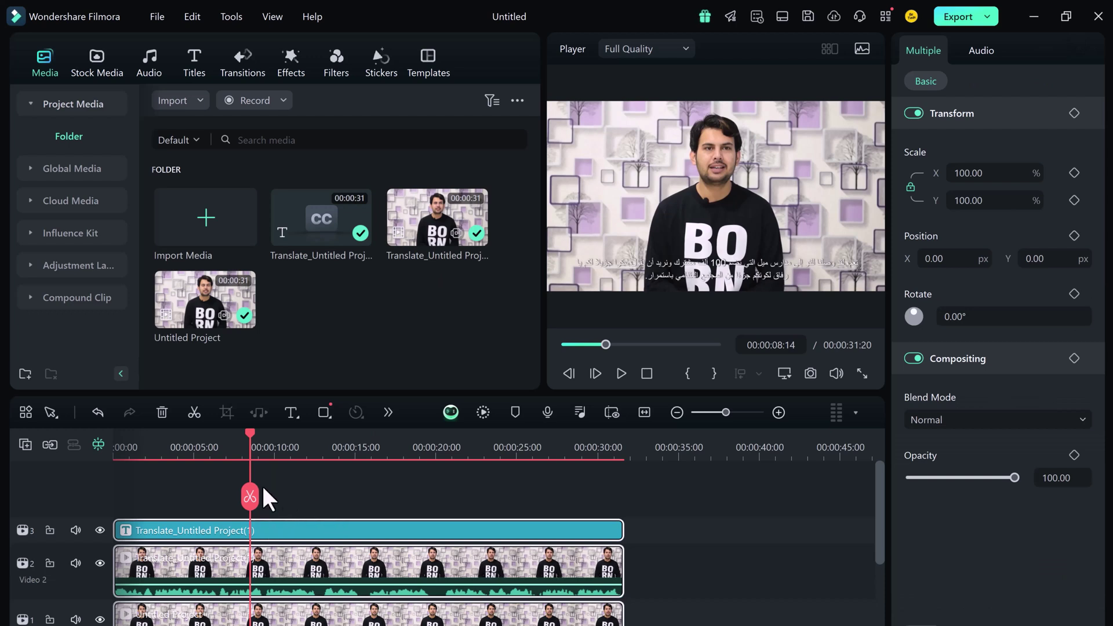
- Rewind the playhead to 00:00:00:00 and play the translated clip with its Arabic captions
{"action": "left_click_drag", "start_coordinate": [247, 434], "coordinate": [103, 427]}
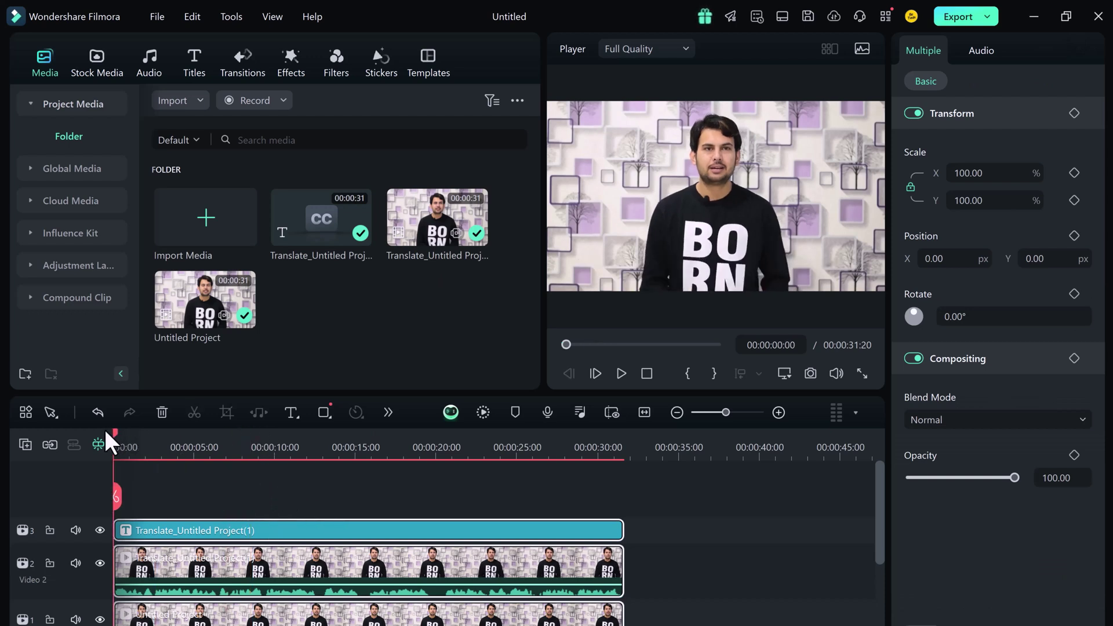
{"action": "left_click", "coordinate": [618, 371]}
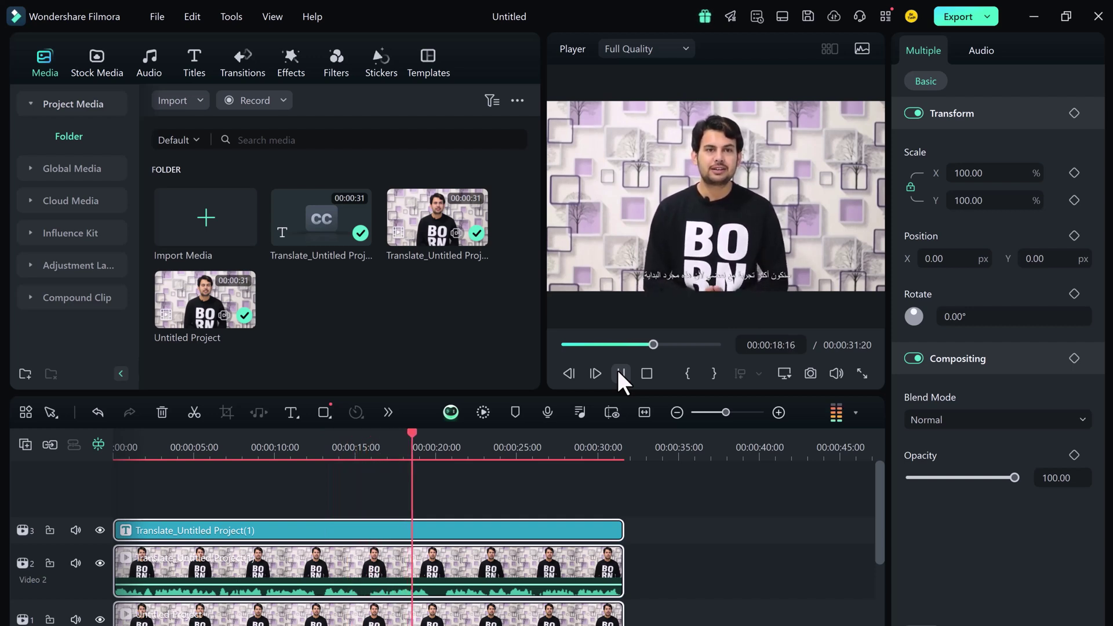
- Pause playback at 20 seconds and open the Arabic subtitle clip in the subtitle editor
{"action": "left_click", "coordinate": [620, 373]}
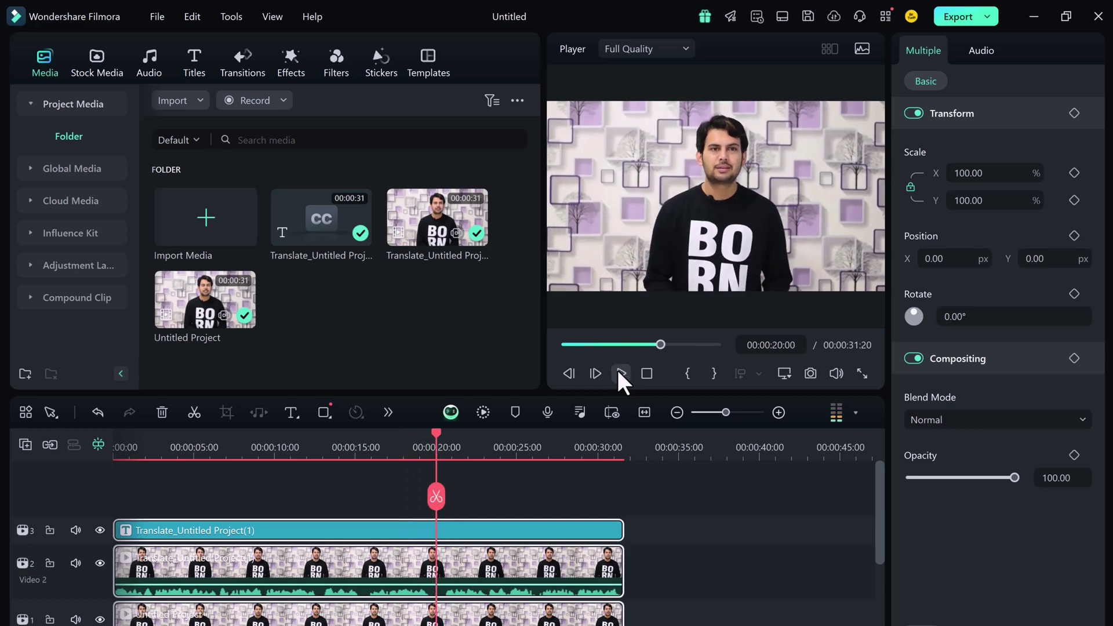
{"action": "left_click", "coordinate": [400, 568]}
{"action": "scroll", "coordinate": [374, 573], "scroll_direction": "down", "scroll_amount": 2}
{"action": "double_click", "coordinate": [257, 495]}
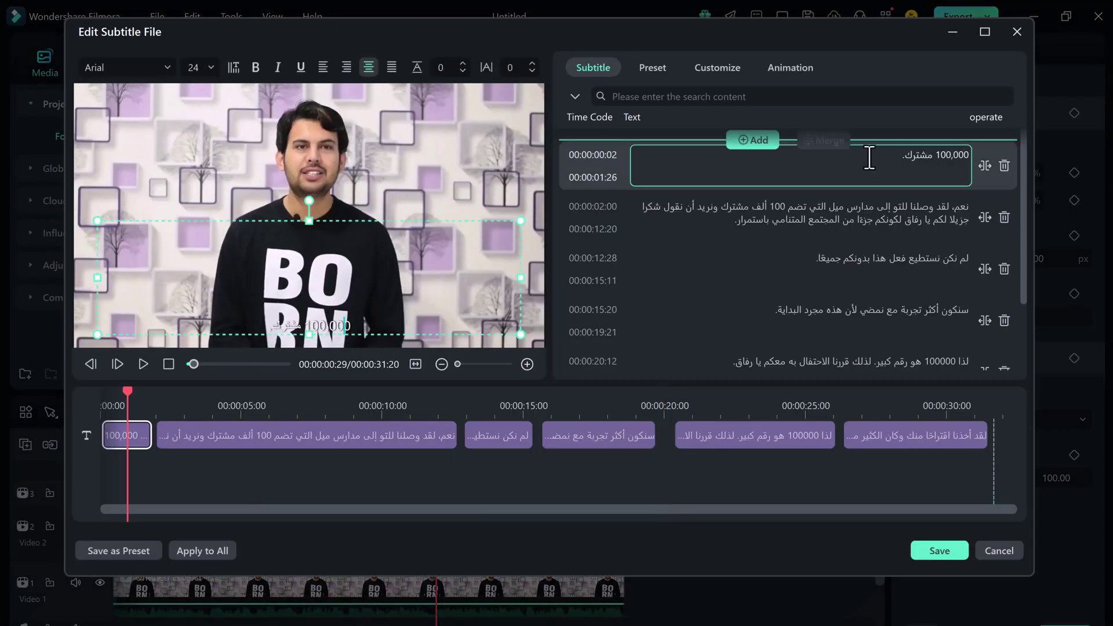
{"action": "scroll", "coordinate": [906, 325], "scroll_direction": "down", "scroll_amount": 3}
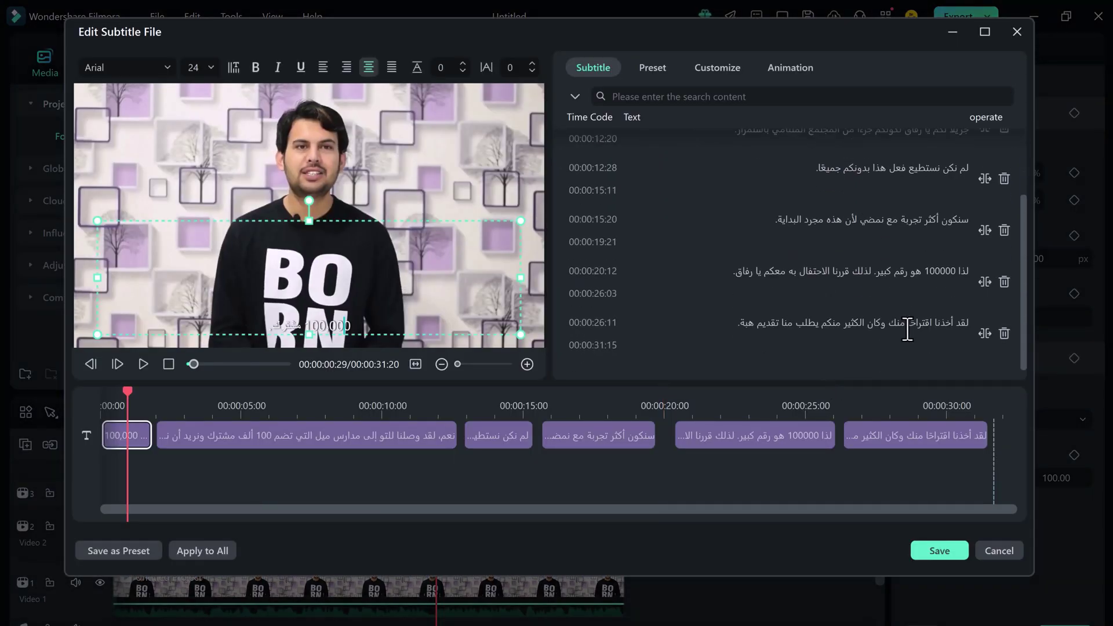
{"action": "scroll", "coordinate": [905, 326], "scroll_direction": "up", "scroll_amount": 3}
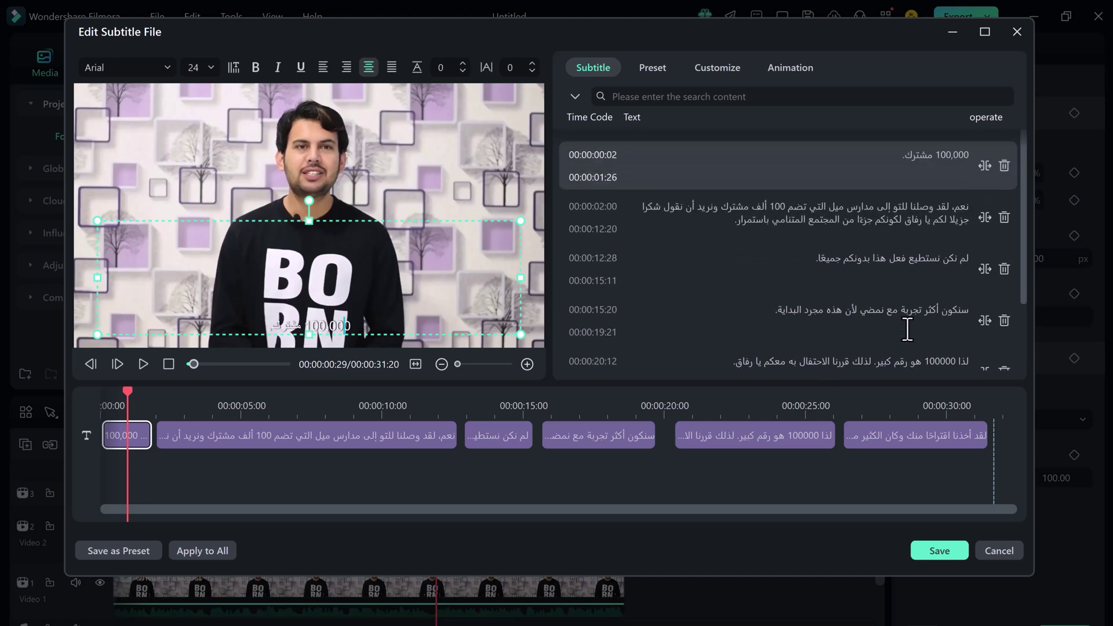
- Apply outlined text presets to the subtitles, including a yellow outlined style, and save
{"action": "left_click", "coordinate": [654, 67]}
{"action": "left_click", "coordinate": [729, 139]}
{"action": "left_click", "coordinate": [348, 438]}
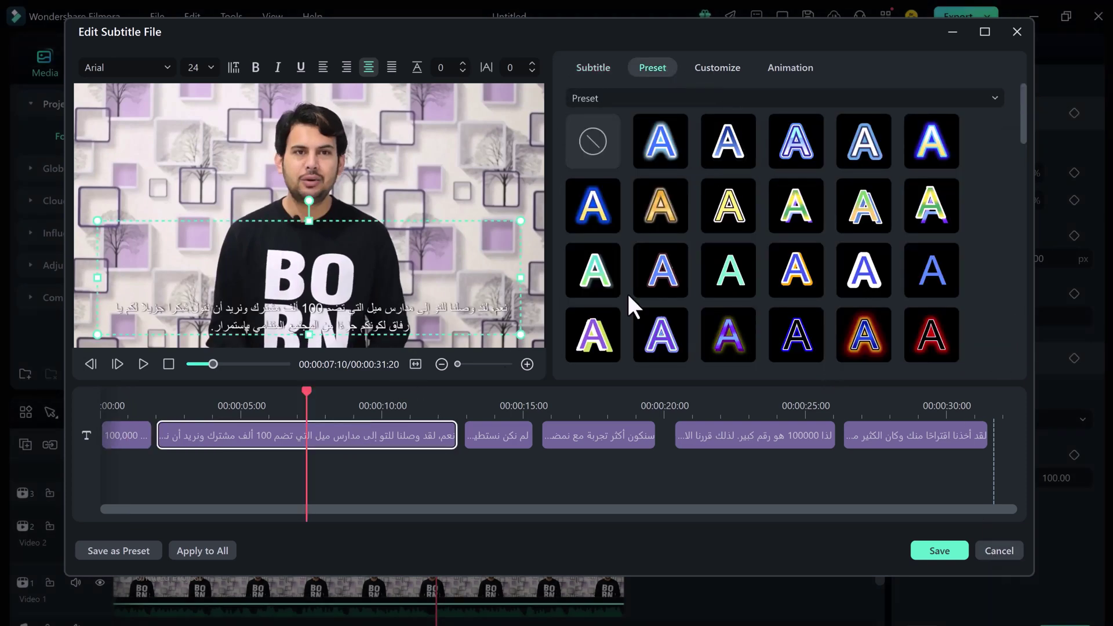
{"action": "left_click", "coordinate": [800, 269]}
{"action": "scroll", "coordinate": [638, 152], "scroll_direction": "down", "scroll_amount": 2}
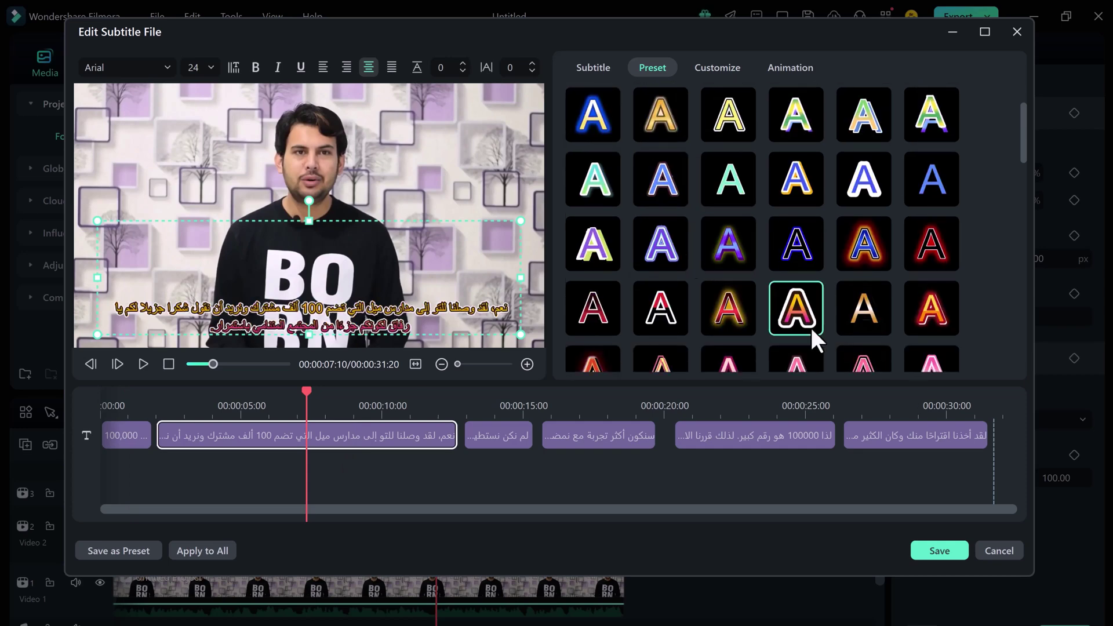
{"action": "scroll", "coordinate": [776, 307], "scroll_direction": "down", "scroll_amount": 5}
{"action": "scroll", "coordinate": [791, 232], "scroll_direction": "up", "scroll_amount": 1}
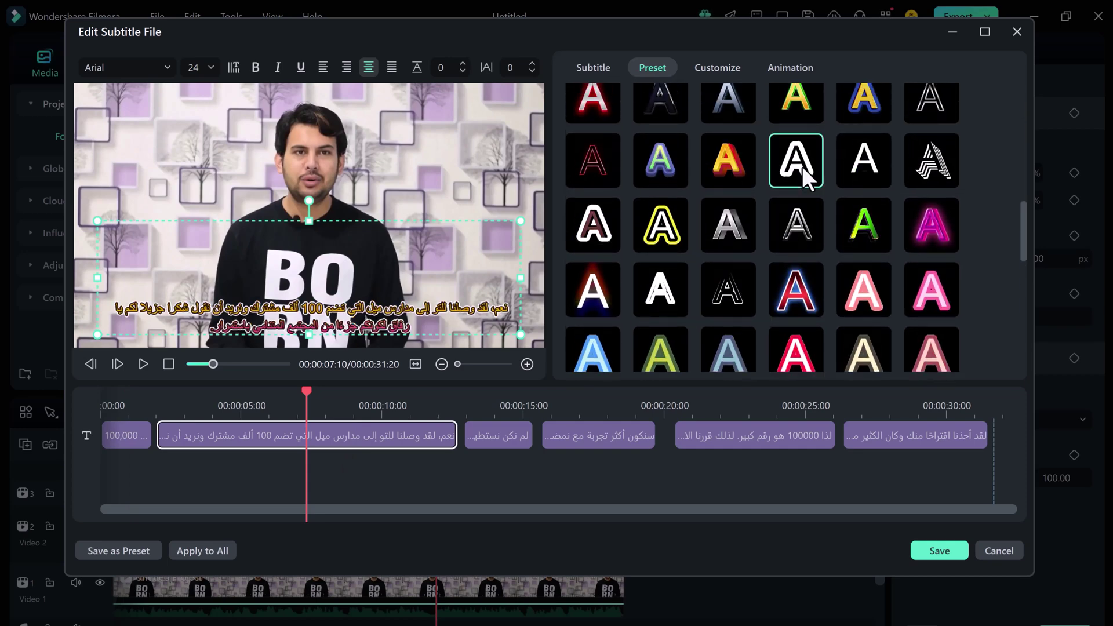
{"action": "left_click", "coordinate": [942, 553]}
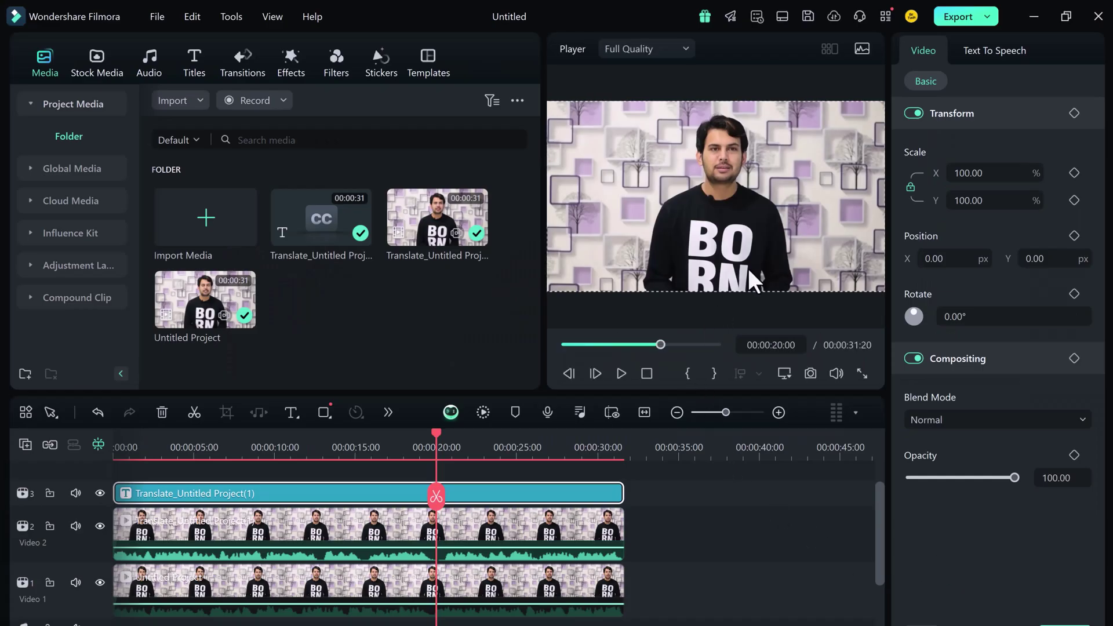
{"action": "left_click", "coordinate": [734, 528]}
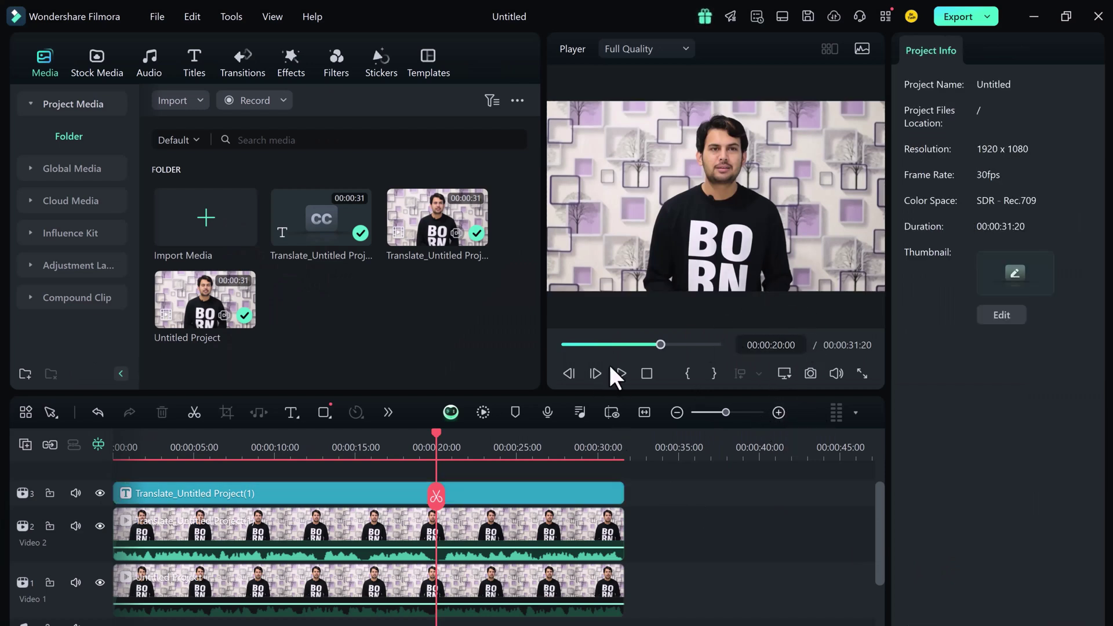
{"action": "left_click", "coordinate": [620, 376]}
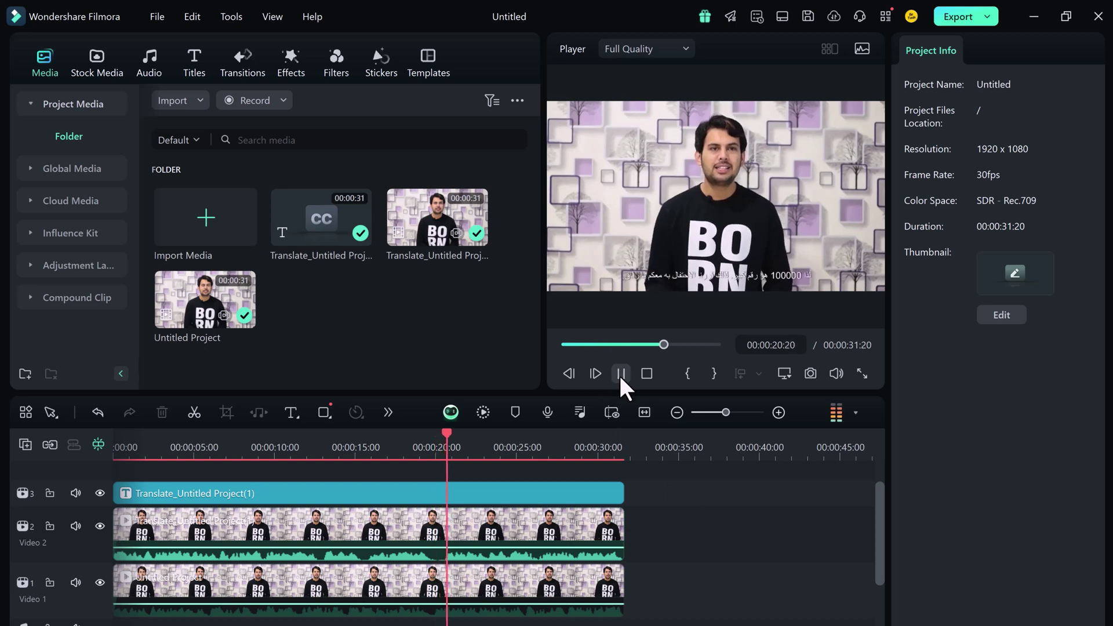
{"action": "left_click", "coordinate": [620, 374]}
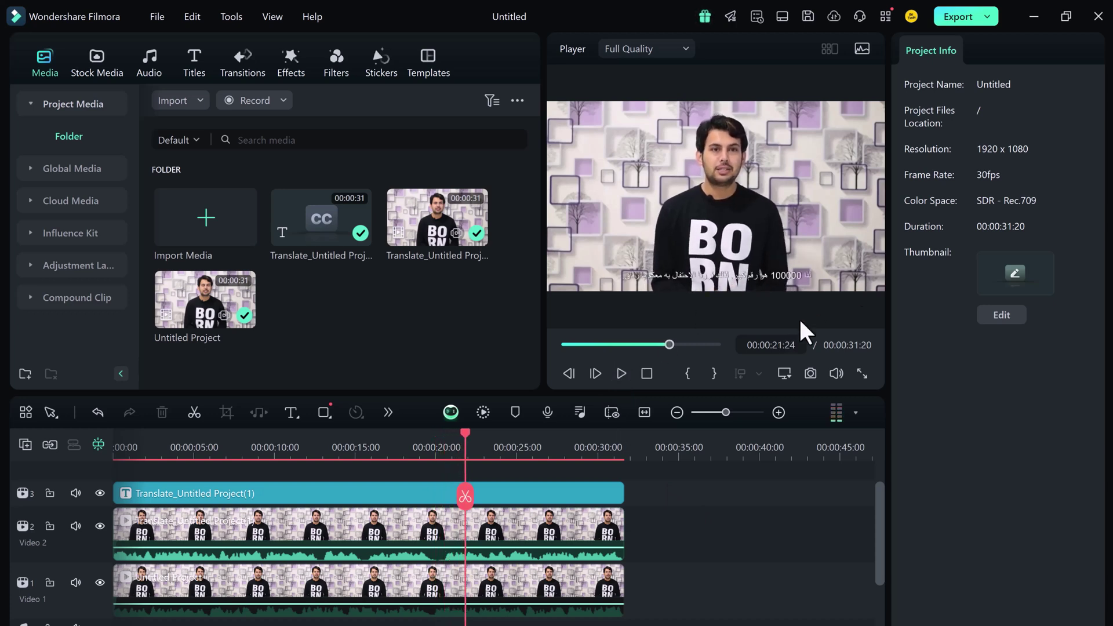